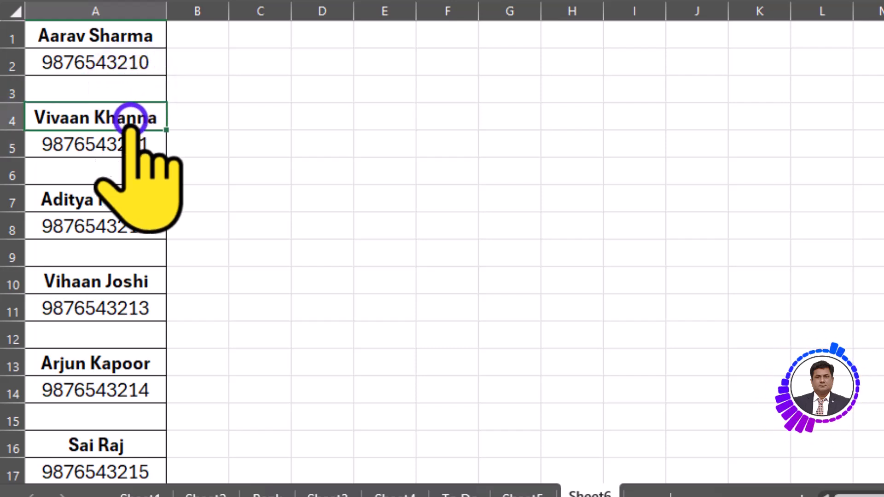
# - Examine the list in column A from the first entry to the last, noting how names, numbers and blank cells alternate
pyautogui.click(131, 149)
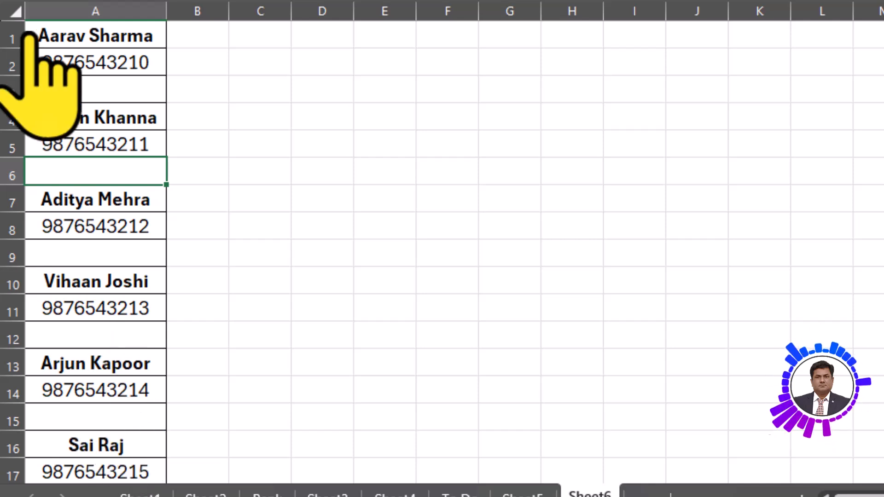
pyautogui.click(602, 310)
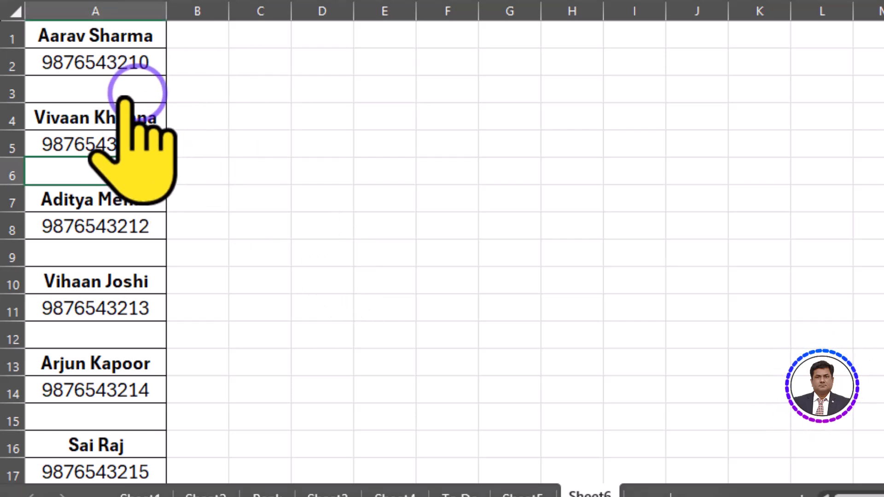
pyautogui.click(118, 173)
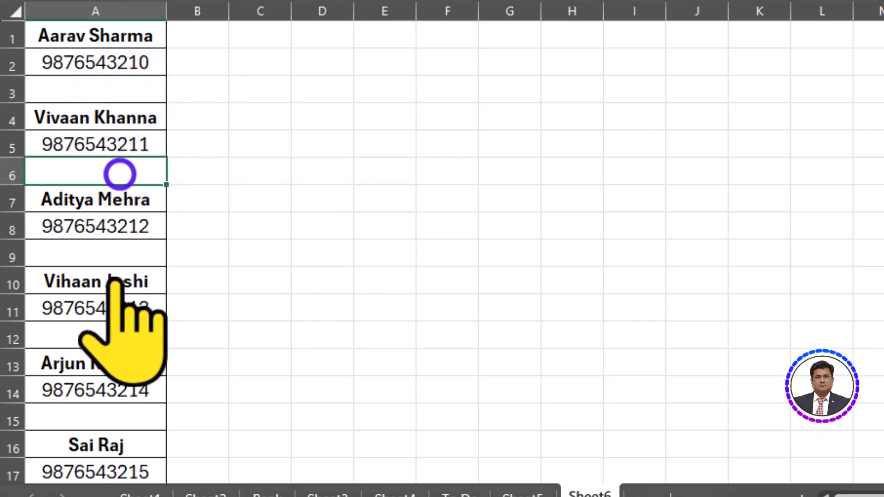
pyautogui.click(122, 255)
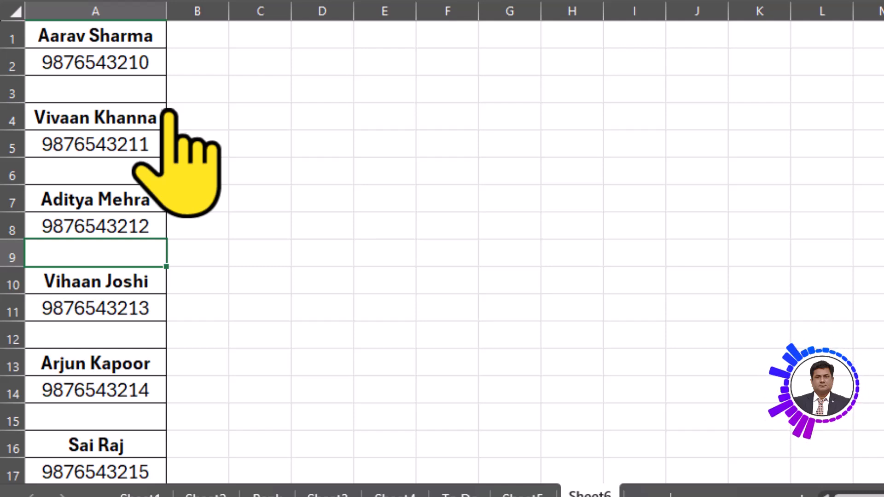
pyautogui.scroll(-18, 123, 113)
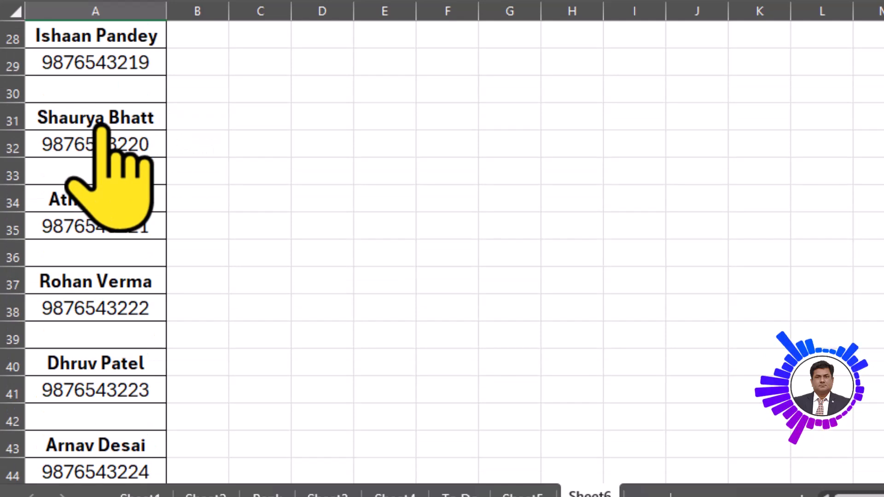
pyautogui.scroll(-20, 102, 132)
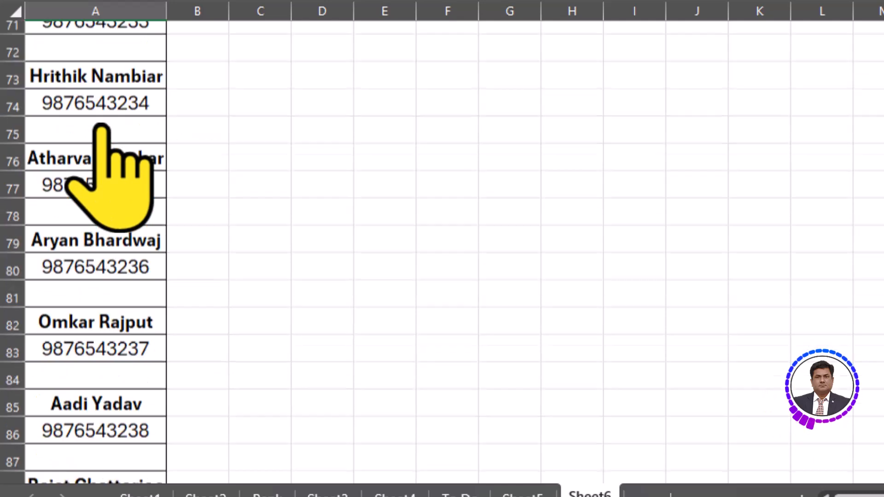
pyautogui.scroll(-10, 102, 129)
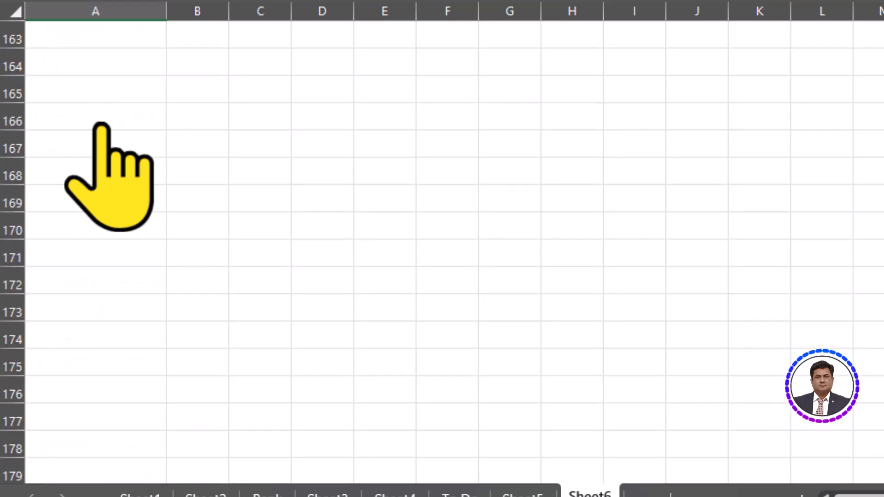
pyautogui.scroll(2, 102, 127)
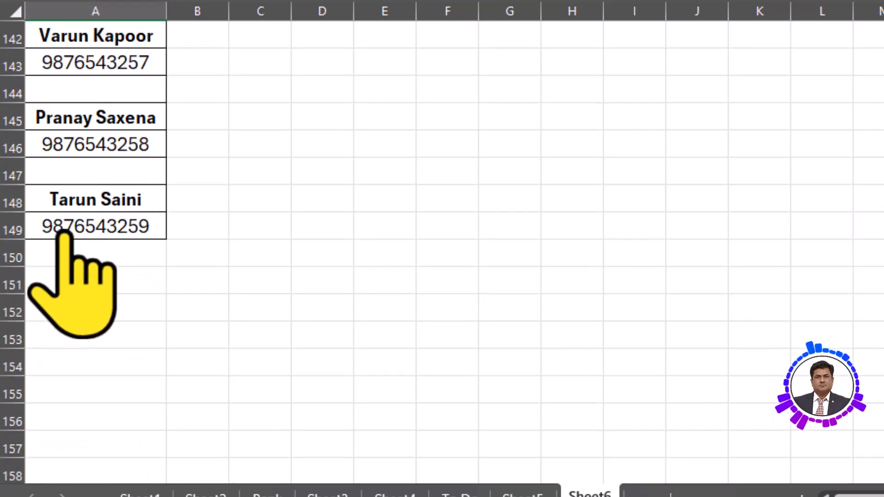
pyautogui.scroll(20, 111, 234)
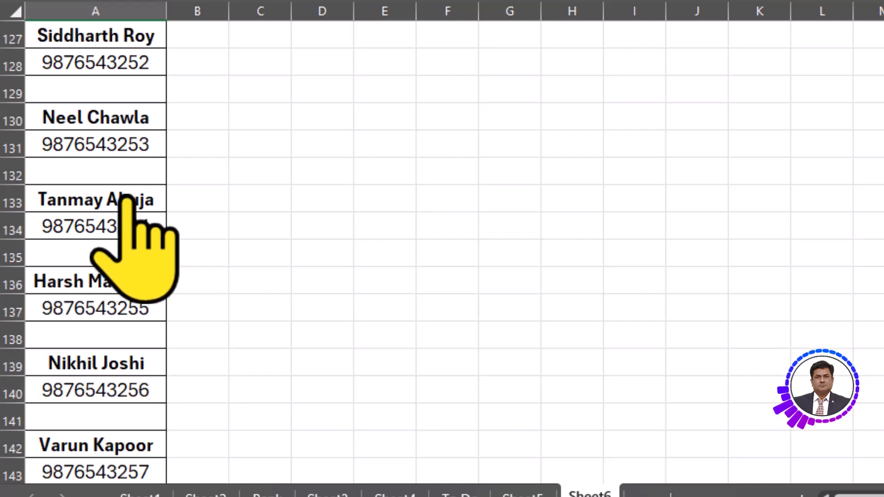
pyautogui.scroll(20, 130, 184)
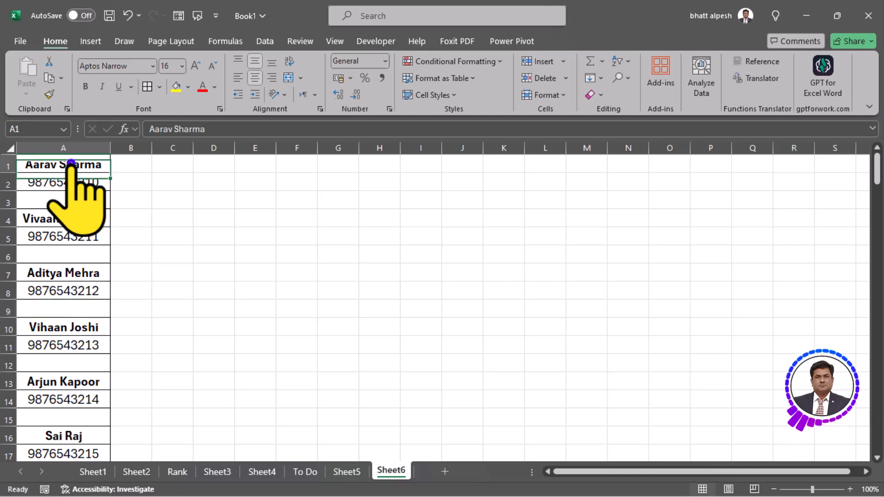
# - Select the whole list in column A and narrow the selection to its empty cells using Go To Special with Blanks
pyautogui.moveTo(54, 471); pyautogui.dragTo(52, 496)
pyautogui.moveTo(50, 451); pyautogui.dragTo(49, 433)
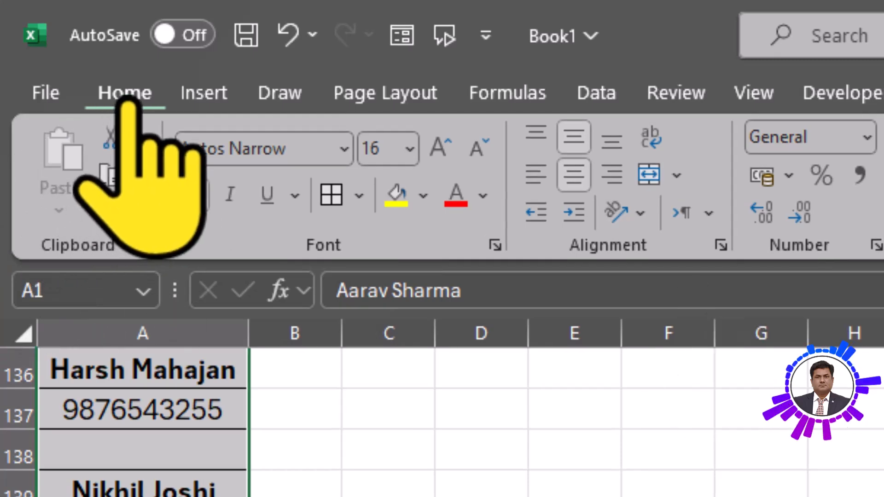
pyautogui.click(120, 93)
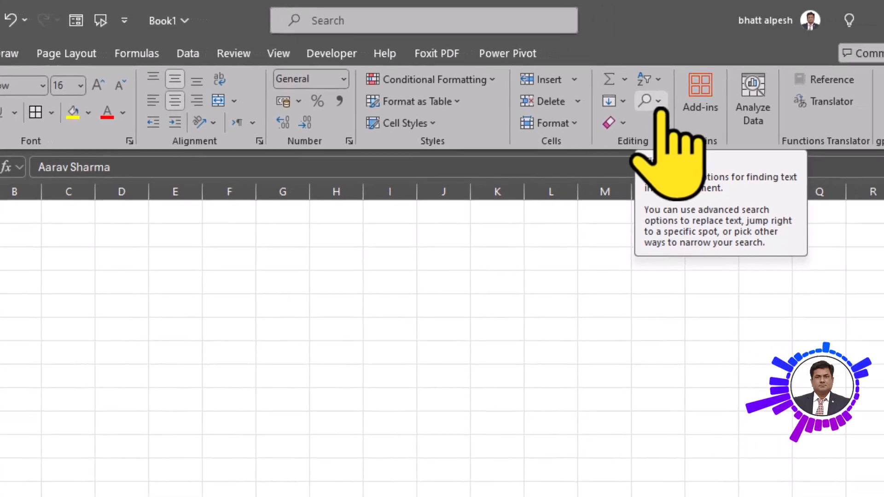
pyautogui.click(656, 102)
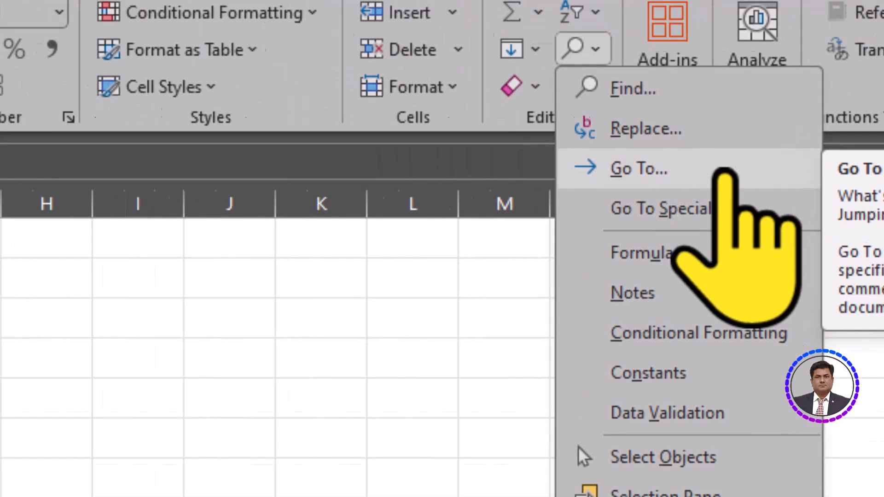
pyautogui.click(551, 138)
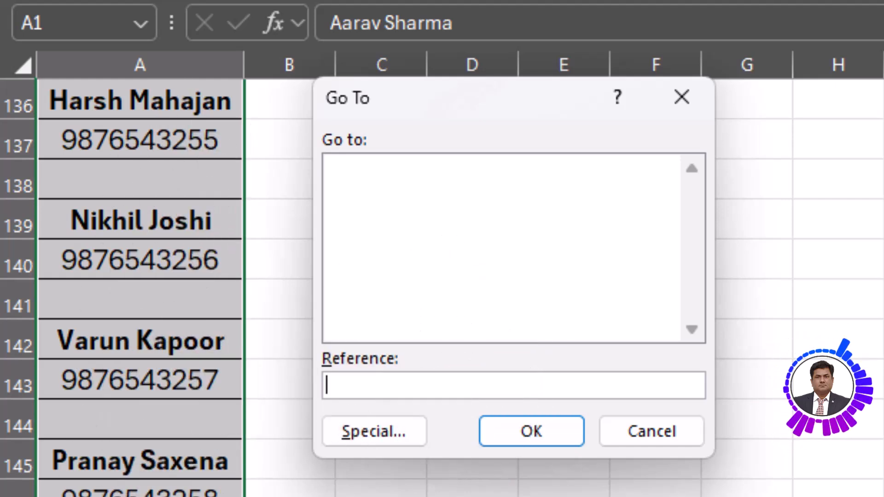
pyautogui.click(368, 435)
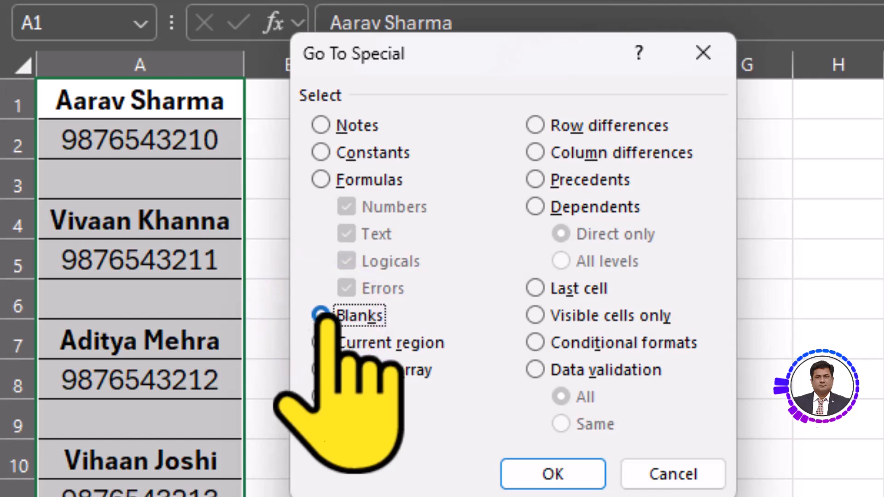
pyautogui.click(582, 478)
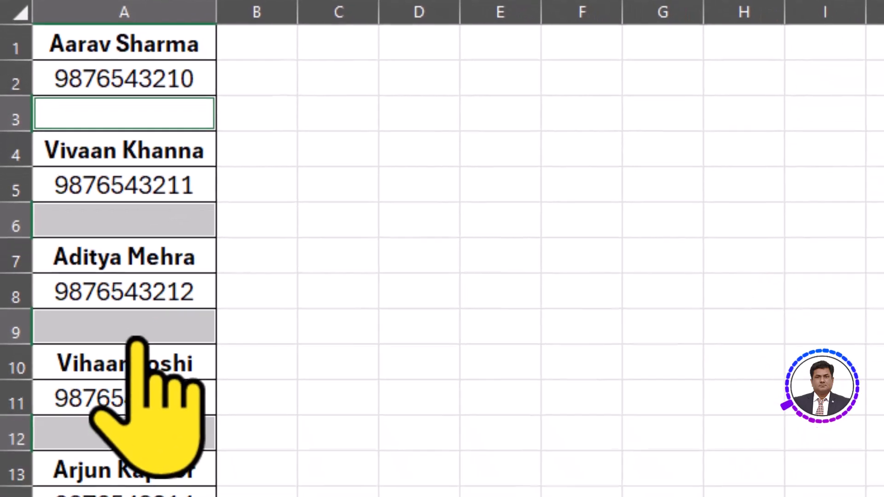
# - Delete the selected blank cells from column A and check the closed-up list
pyautogui.scroll(-6, 120, 364)
pyautogui.scroll(4, 131, 324)
pyautogui.scroll(2, 130, 325)
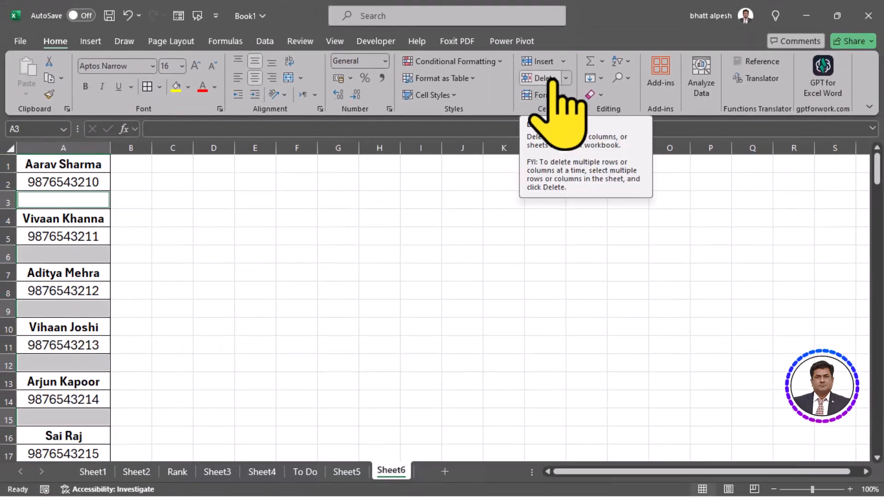
pyautogui.click(551, 78)
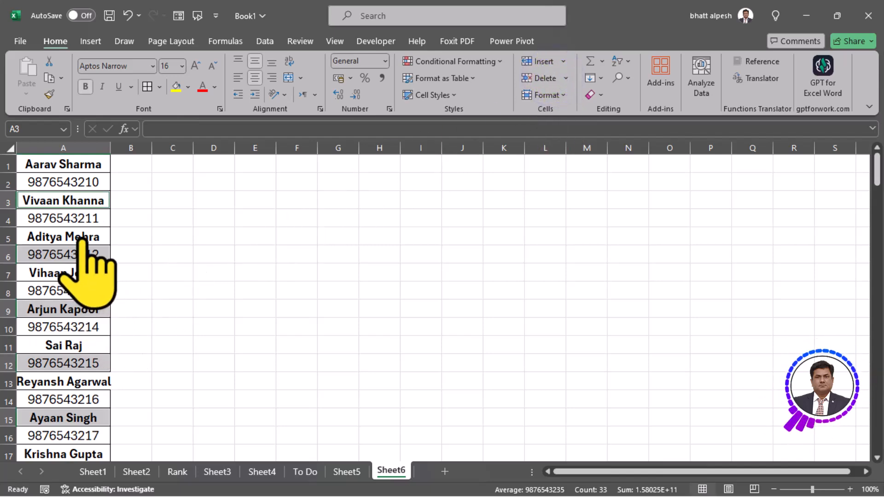
pyautogui.scroll(-20, 82, 236)
pyautogui.scroll(20, 83, 325)
pyautogui.scroll(1, 98, 325)
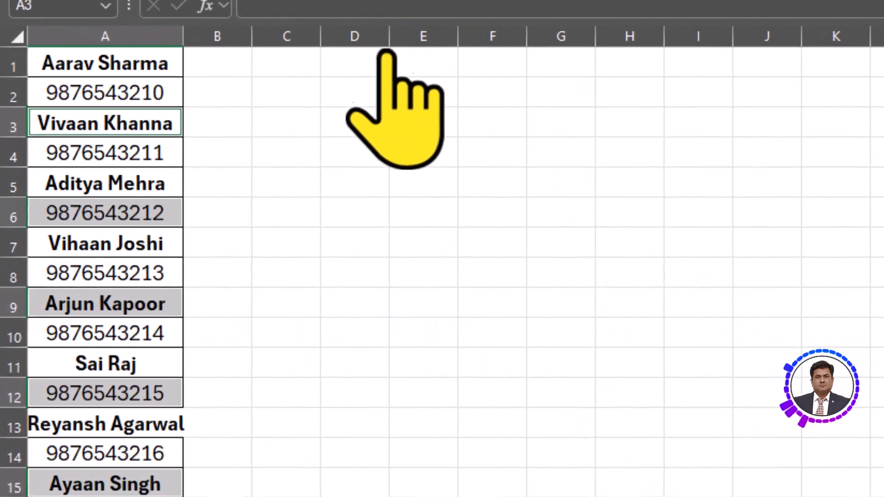
# - Widen columns D and E and enter the headers Name in D1 and Number in E1
pyautogui.moveTo(235, 149); pyautogui.dragTo(242, 149)
pyautogui.moveTo(390, 38); pyautogui.dragTo(434, 37)
pyautogui.moveTo(500, 37); pyautogui.dragTo(609, 37)
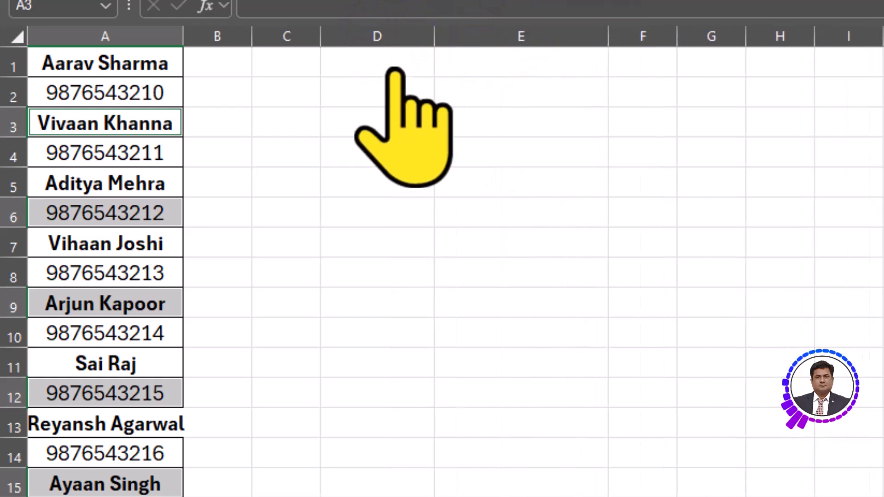
pyautogui.click(394, 67)
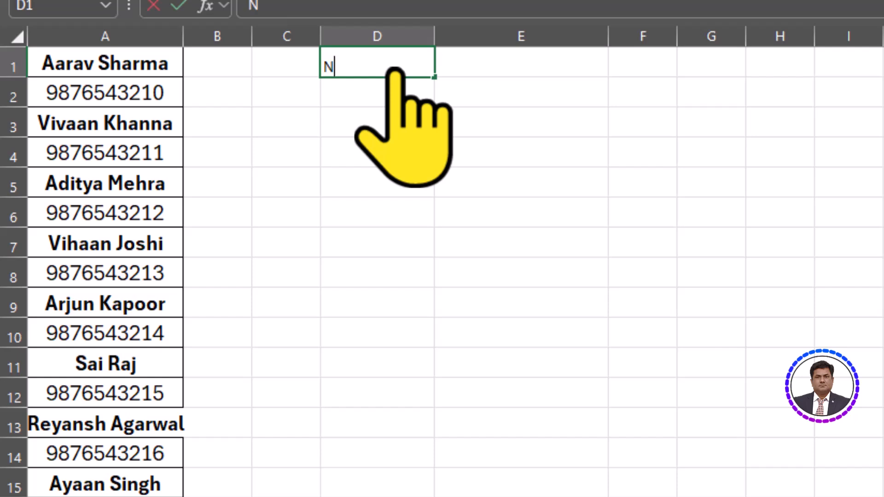
pyautogui.click(539, 64)
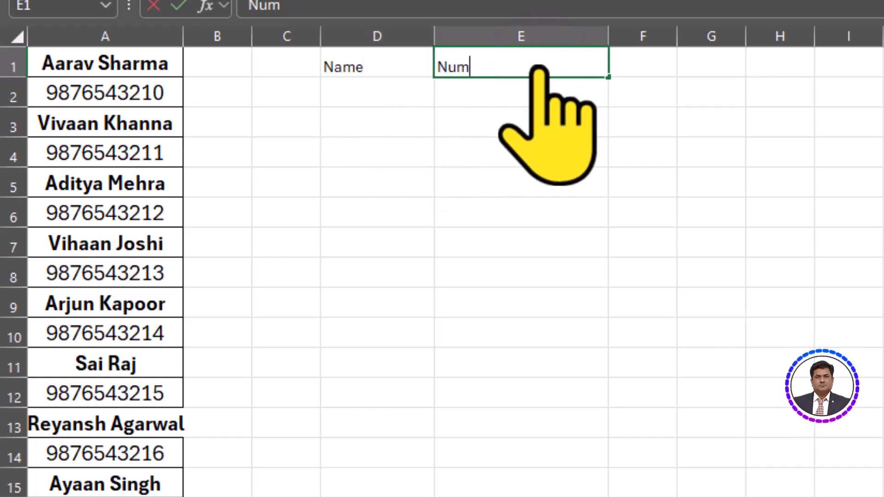
pyautogui.write('Number')
# - Format columns D and E with horizontally and vertically centred text at font size 16, and widen column D further
pyautogui.moveTo(379, 37); pyautogui.dragTo(506, 38)
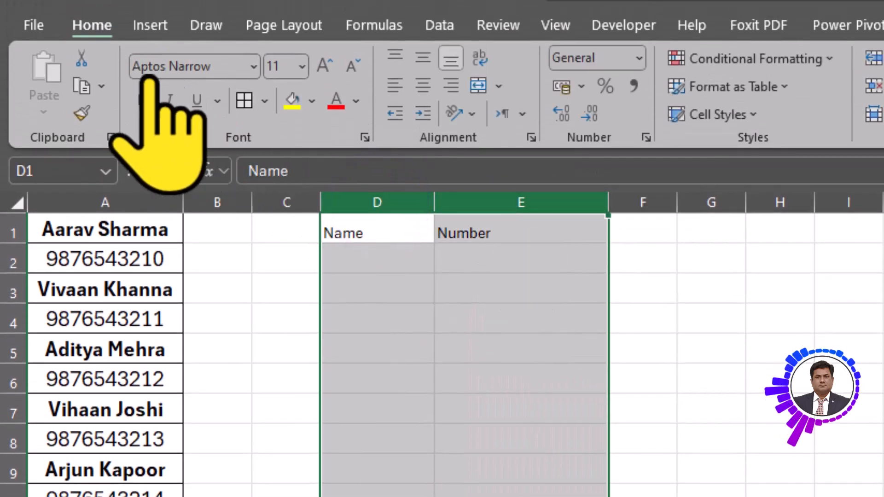
pyautogui.click(420, 56)
pyautogui.click(420, 85)
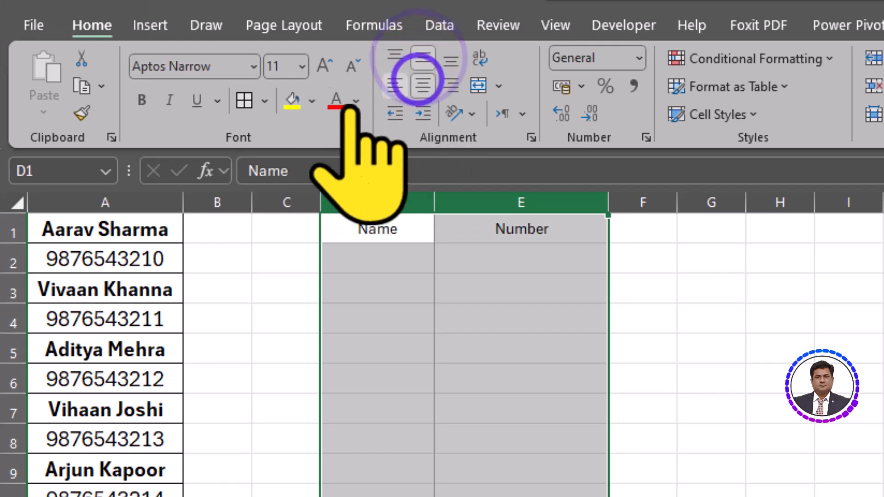
pyautogui.click(324, 61)
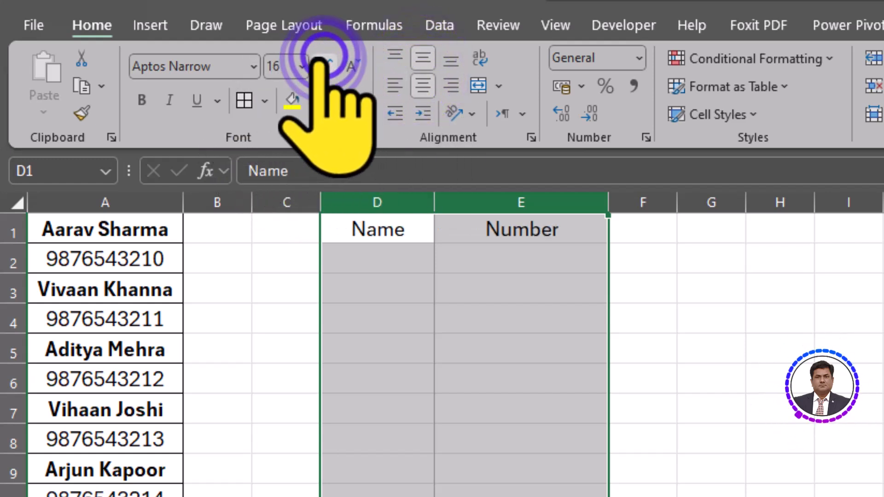
pyautogui.click(323, 60)
pyautogui.click(350, 62)
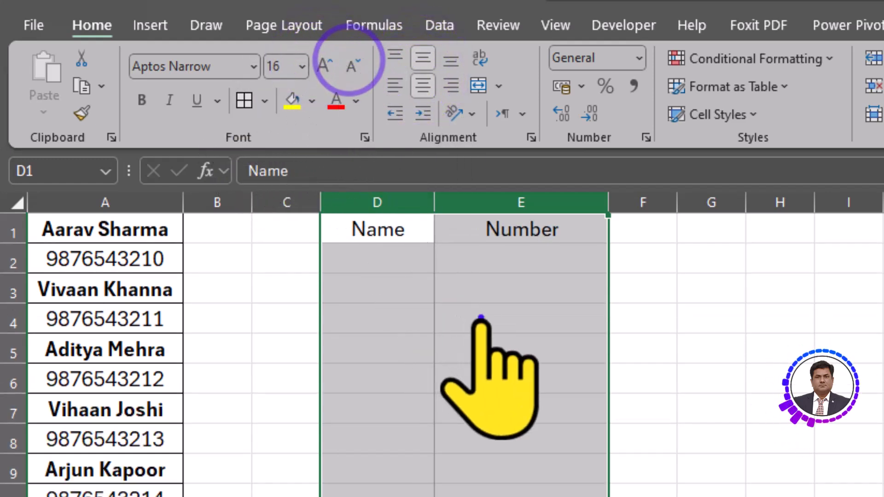
pyautogui.click(474, 318)
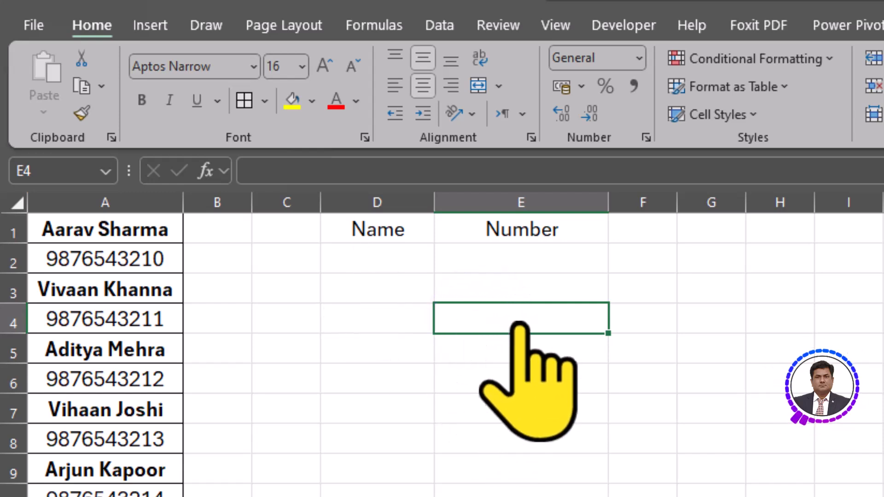
pyautogui.moveTo(435, 206); pyautogui.dragTo(465, 205)
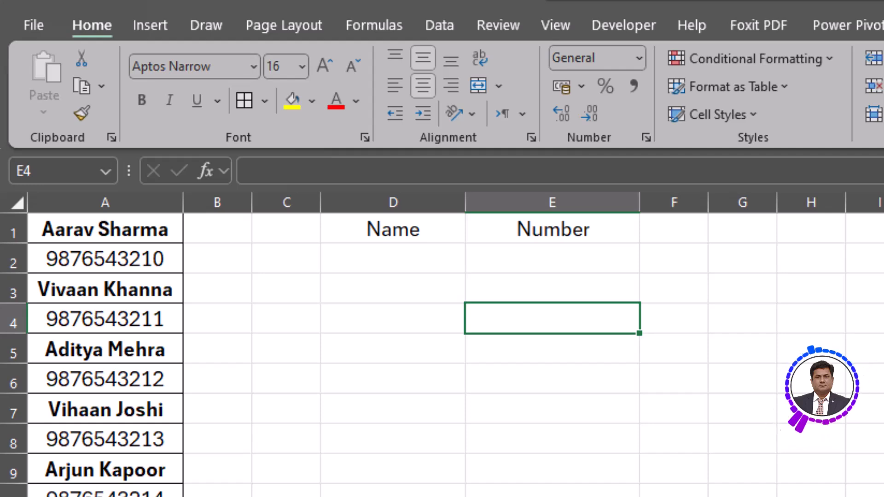
# - Select the whole list in column A and narrow the selection to the names using Go To Special, Constants with only Text enabled
pyautogui.click(104, 470)
pyautogui.scroll(-10, 103, 470)
pyautogui.scroll(10, 104, 470)
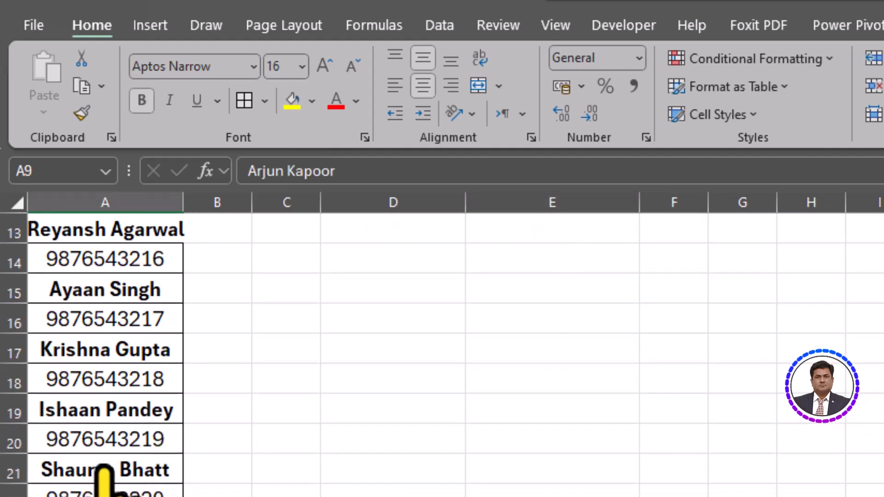
pyautogui.moveTo(93, 228); pyautogui.dragTo(88, 496)
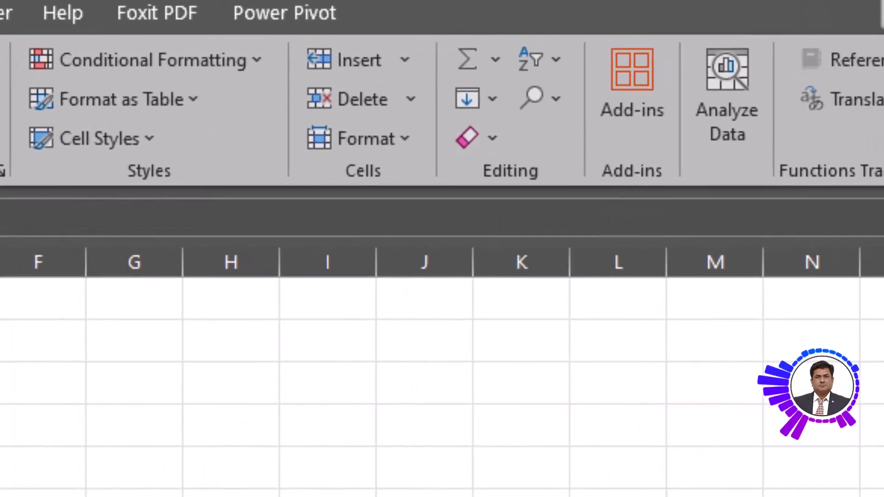
pyautogui.click(542, 98)
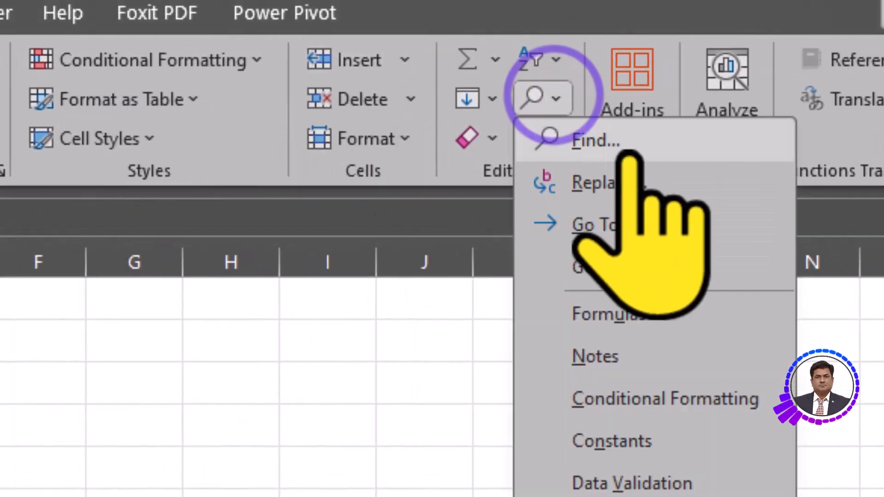
pyautogui.click(754, 227)
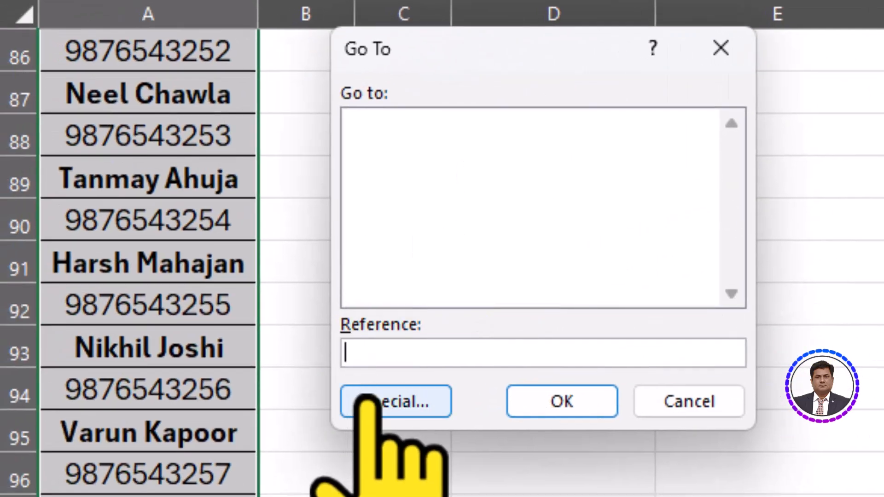
pyautogui.click(381, 405)
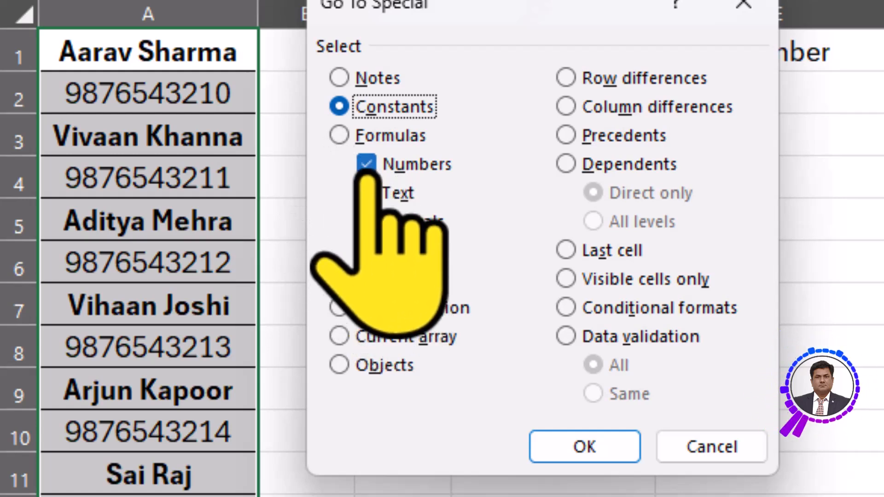
pyautogui.click(366, 222)
pyautogui.click(366, 250)
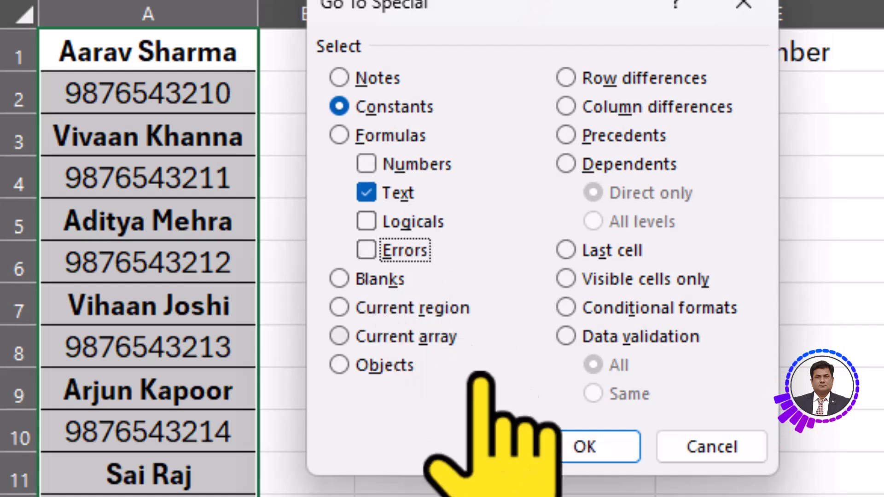
pyautogui.click(594, 447)
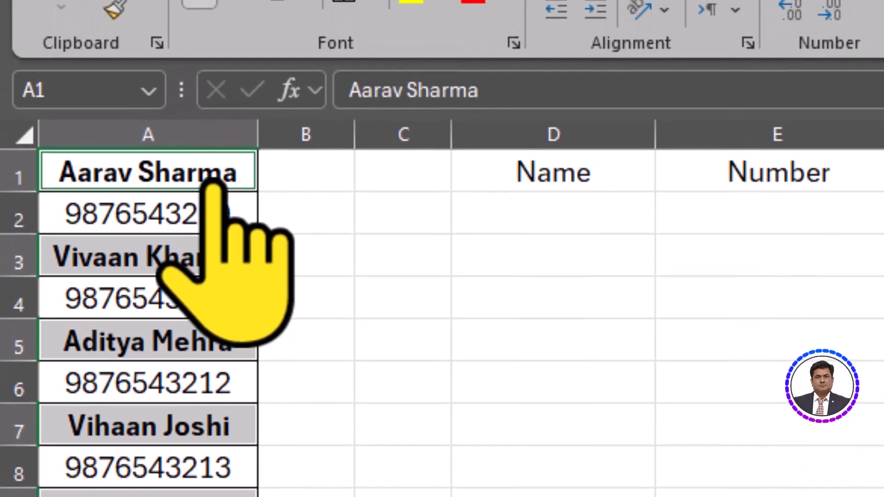
# - Copy the selected names from column A into column D starting at D2, and autofit the width of column D
pyautogui.rightClick(212, 65)
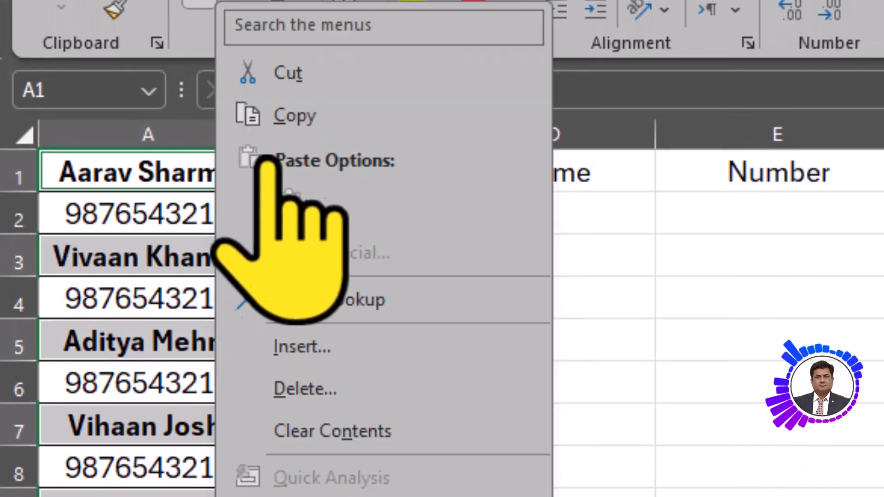
pyautogui.click(294, 117)
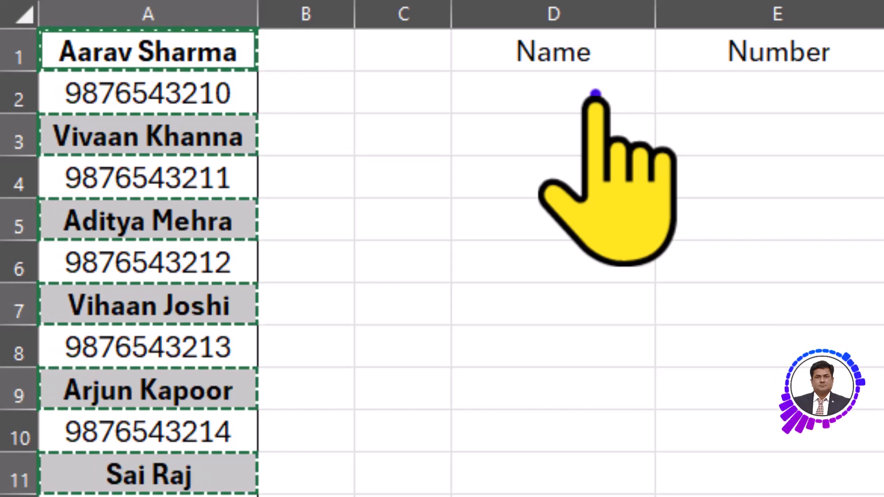
pyautogui.click(596, 94)
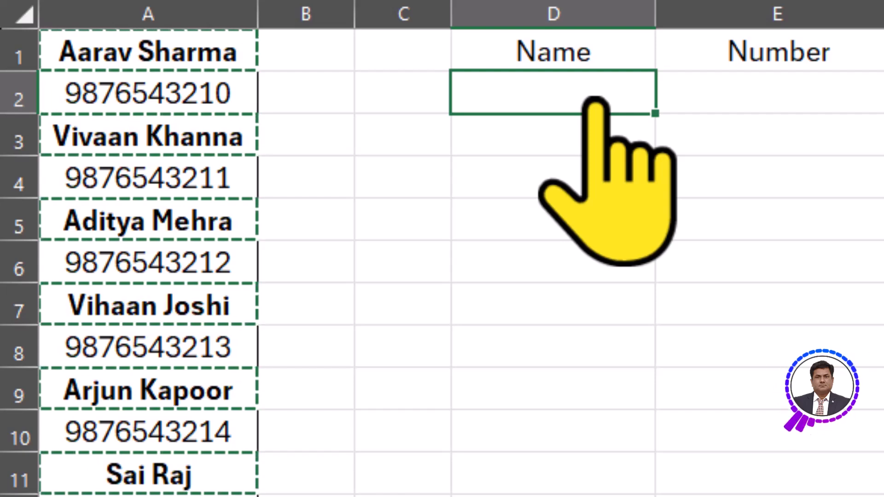
pyautogui.hotkey('ctrl', 'v')
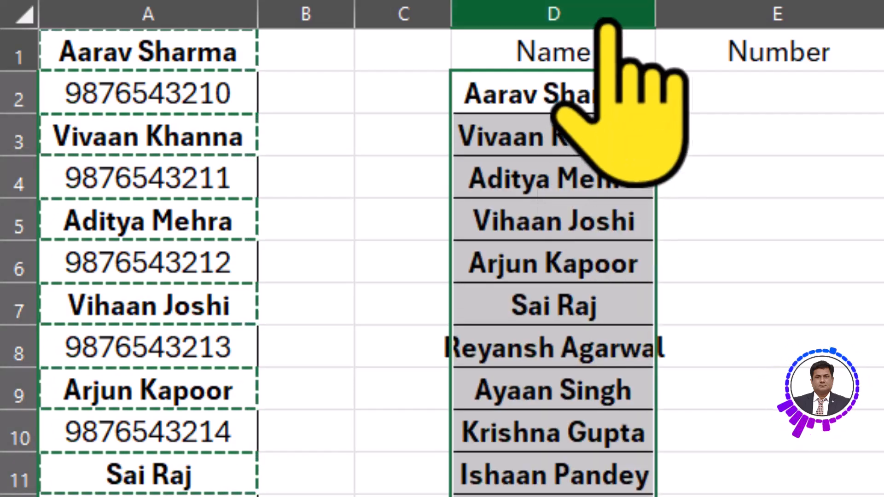
pyautogui.doubleClick(656, 19)
pyautogui.scroll(-13, 667, 253)
pyautogui.scroll(13, 647, 258)
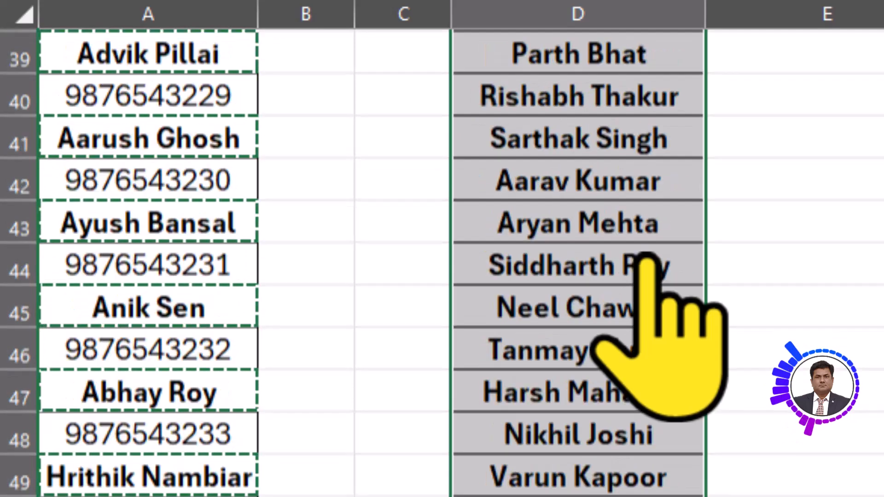
pyautogui.click(598, 54)
pyautogui.click(784, 158)
pyautogui.click(823, 88)
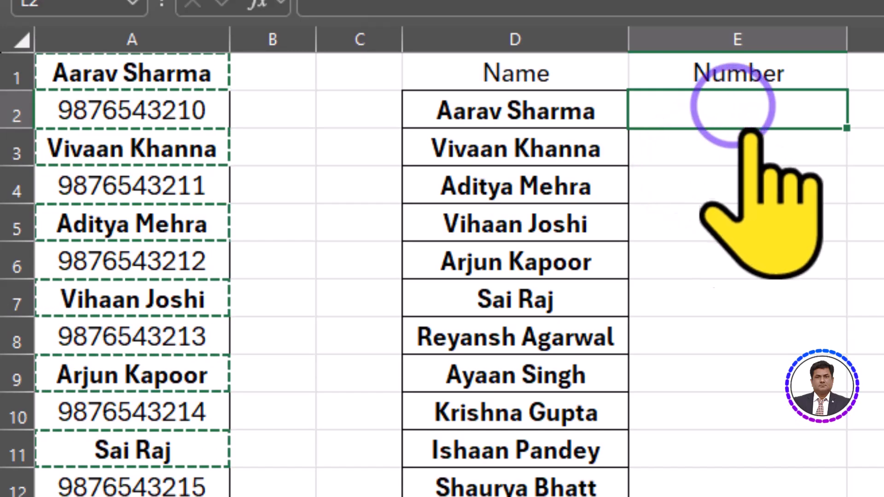
# - Select the whole list in column A and narrow the selection to the phone numbers using Go To Special, Constants with only Numbers enabled
pyautogui.click(286, 148)
pyautogui.moveTo(158, 72); pyautogui.dragTo(134, 327)
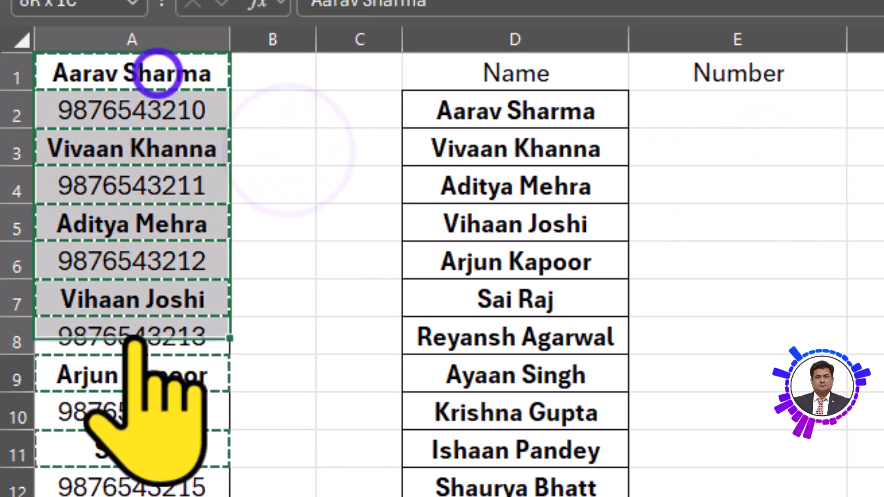
pyautogui.moveTo(134, 495); pyautogui.dragTo(134, 496)
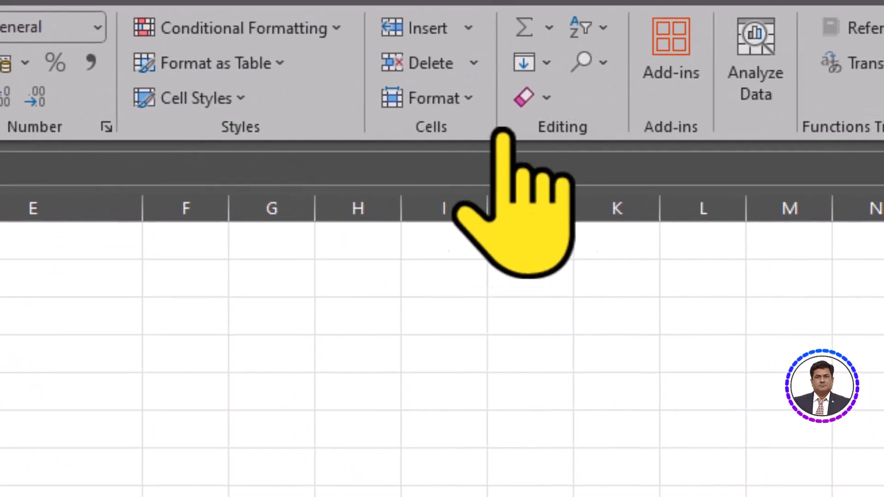
pyautogui.click(598, 64)
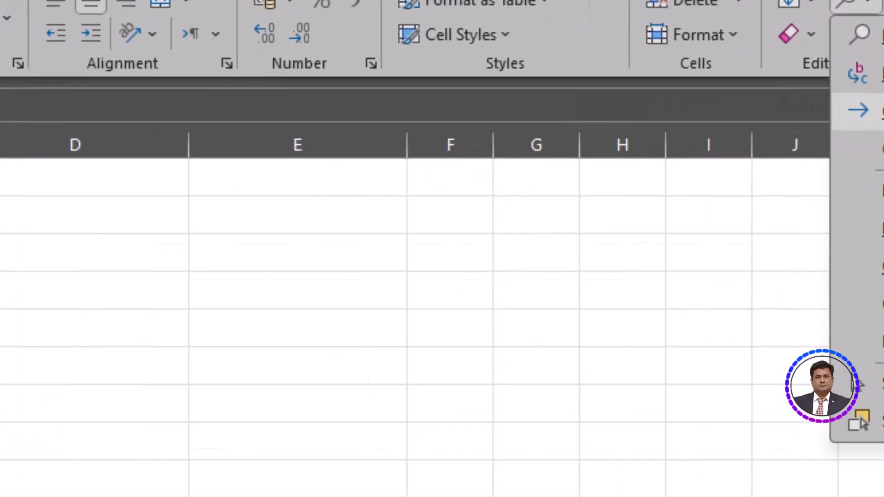
pyautogui.click(861, 111)
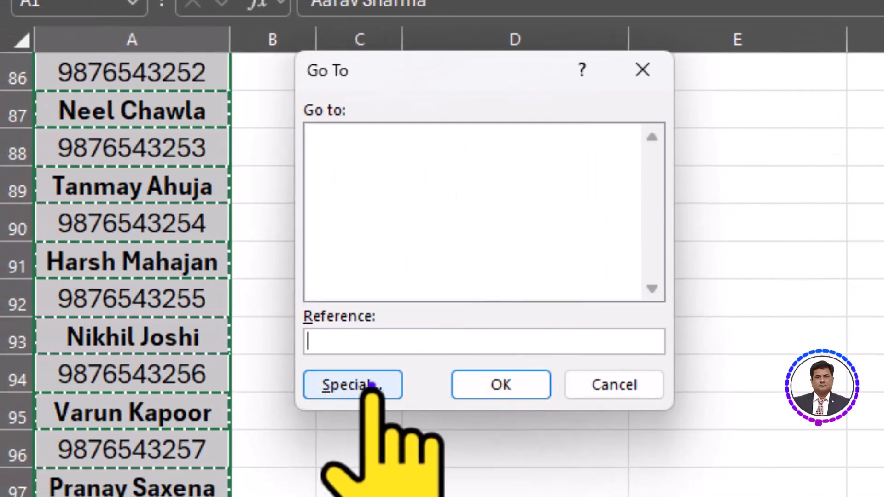
pyautogui.click(353, 385)
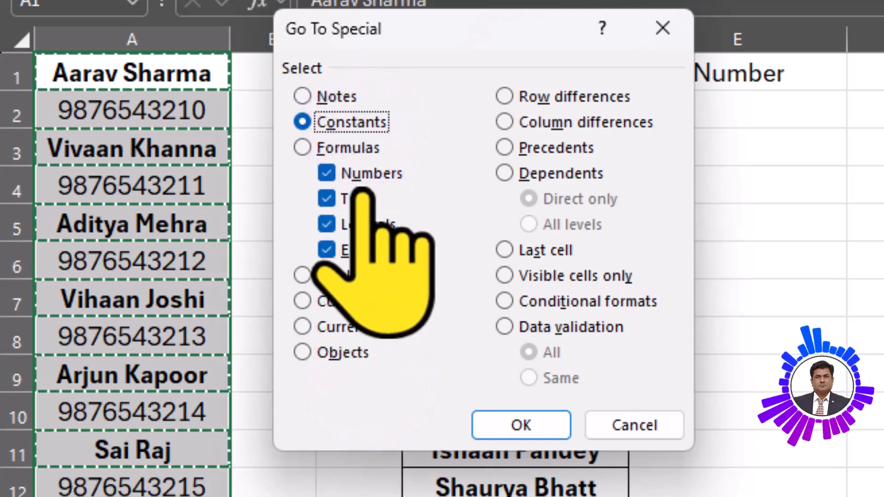
pyautogui.click(326, 199)
pyautogui.click(325, 225)
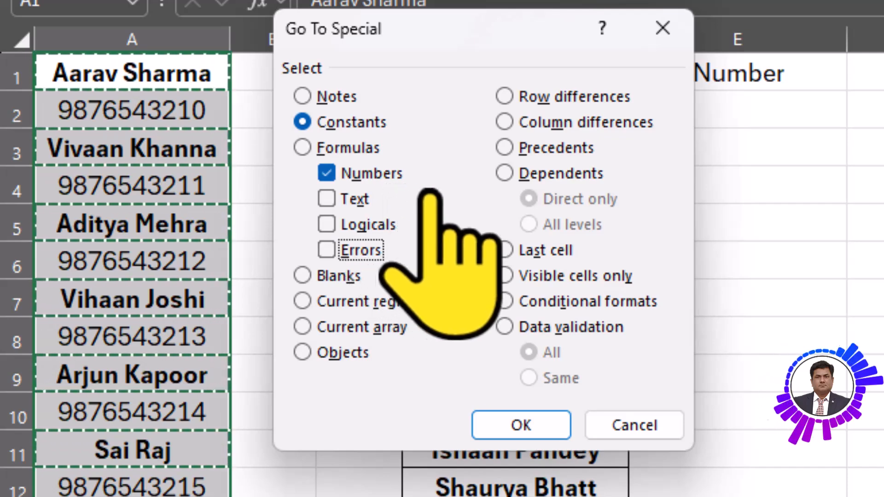
pyautogui.click(511, 424)
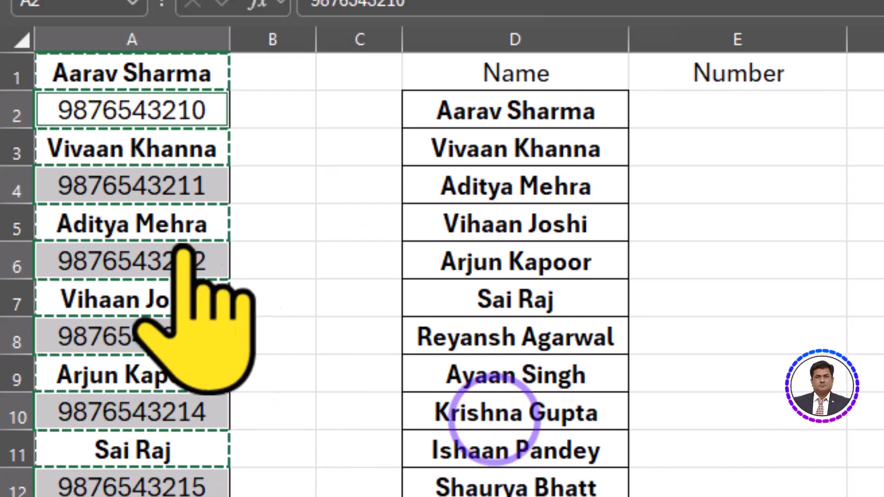
# - Copy the selected phone numbers from column A into column E starting at E2 and check the pasted list
pyautogui.rightClick(149, 117)
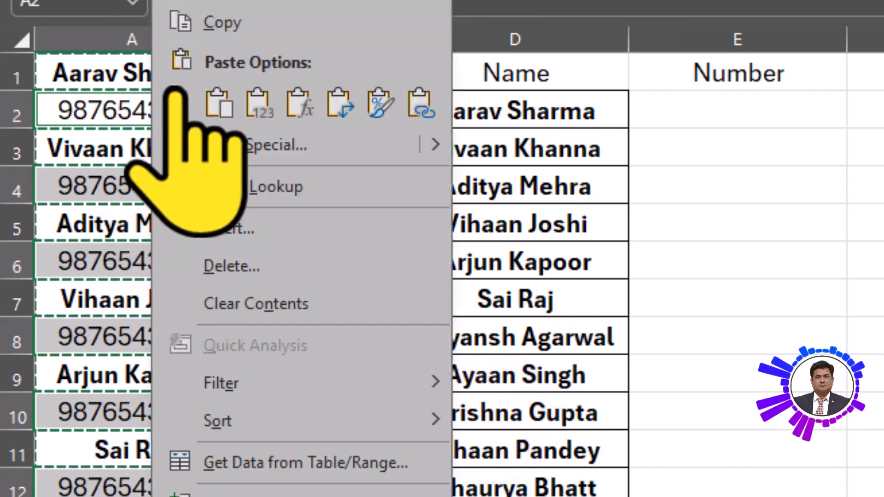
pyautogui.click(223, 23)
pyautogui.click(726, 108)
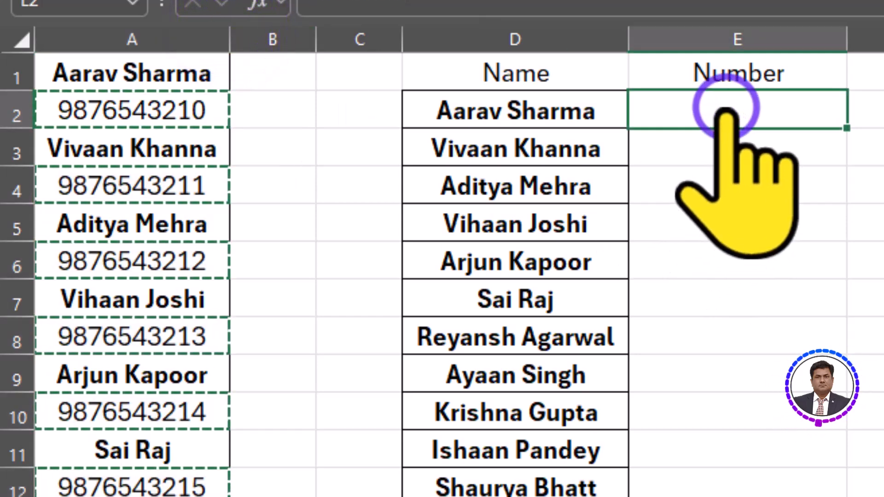
pyautogui.hotkey('ctrl', 'v')
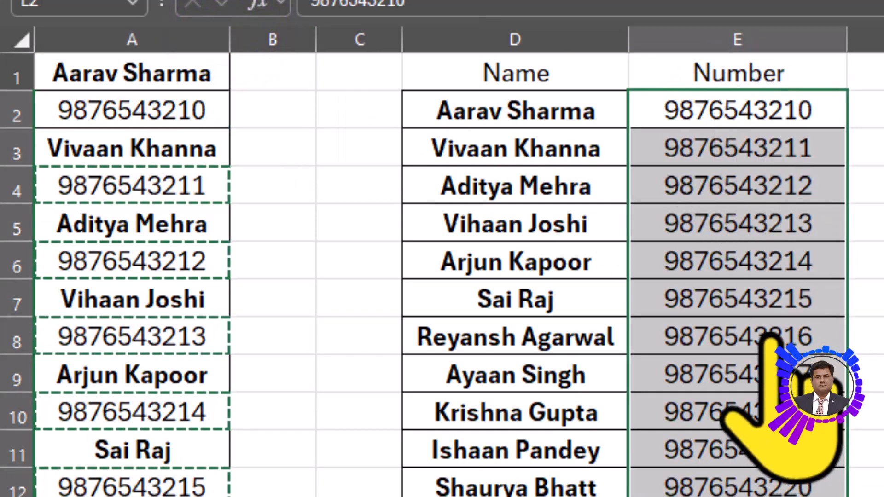
pyautogui.scroll(-14, 769, 346)
pyautogui.scroll(14, 766, 301)
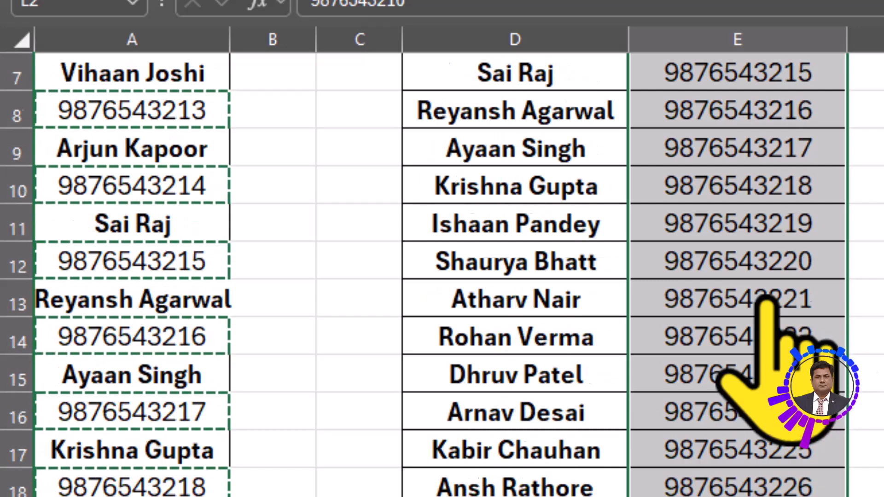
# - Add borders to the header cells D1:E1 and clear the copy marquee from column A
pyautogui.moveTo(450, 59); pyautogui.dragTo(760, 87)
pyautogui.press('Escape')
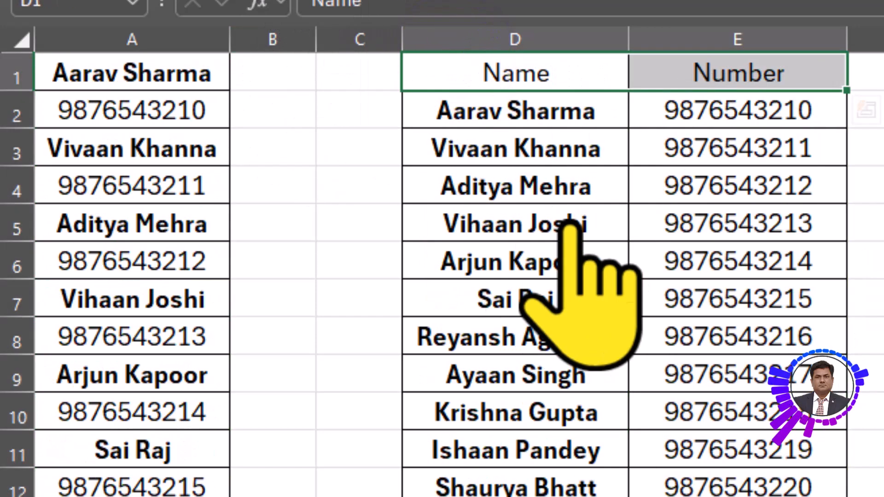
pyautogui.click(638, 221)
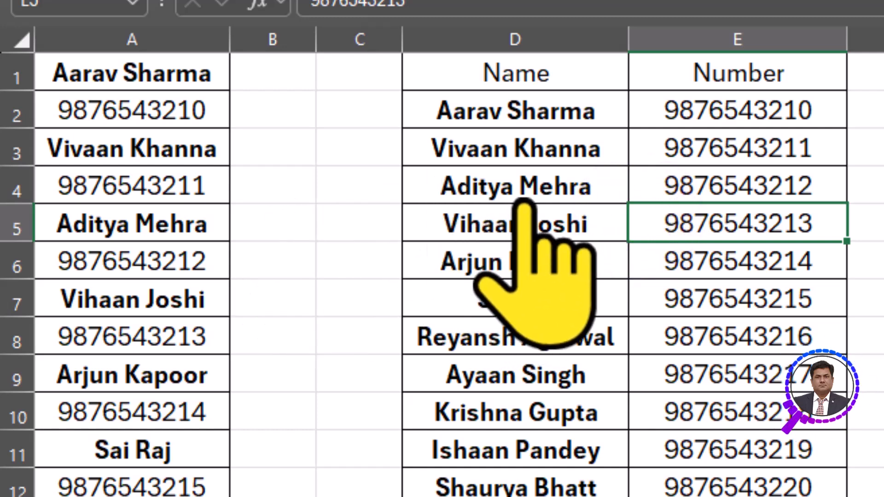
# - Compare the name and number in D4:E4 with the original entries in A5:A6, and look through the split lists
pyautogui.click(522, 187)
pyautogui.click(161, 224)
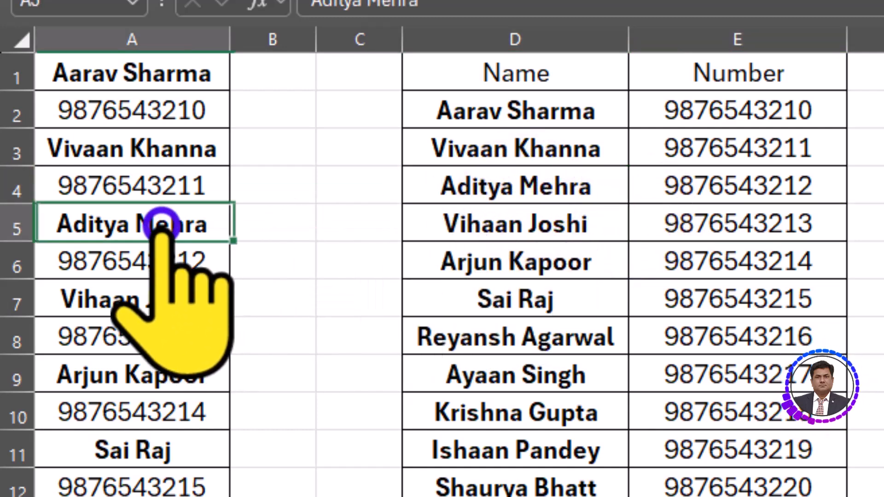
pyautogui.click(168, 264)
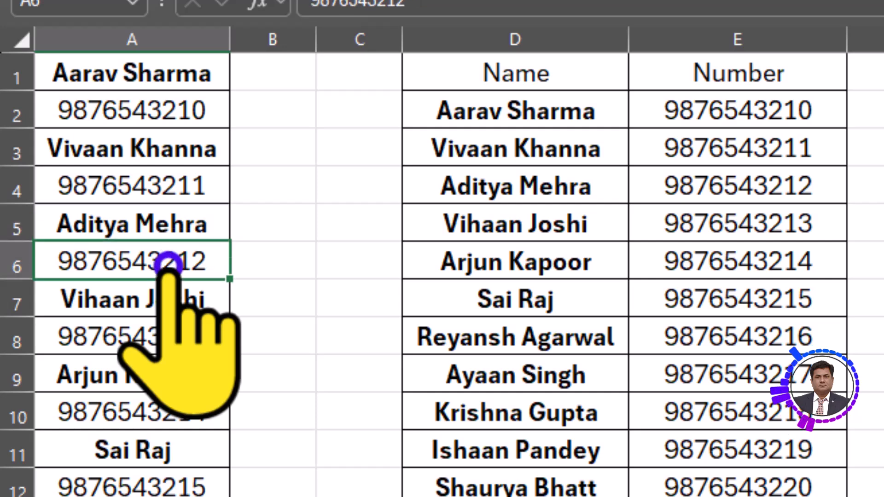
pyautogui.click(509, 185)
pyautogui.click(812, 185)
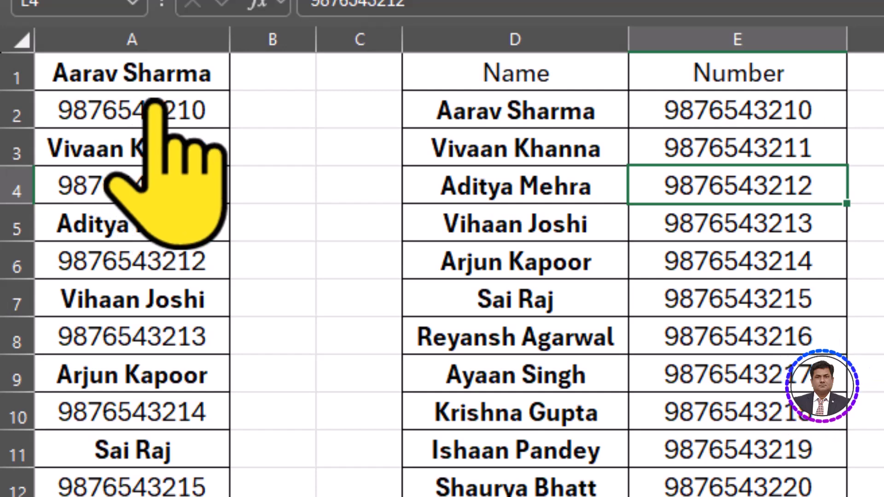
pyautogui.scroll(-8, 197, 439)
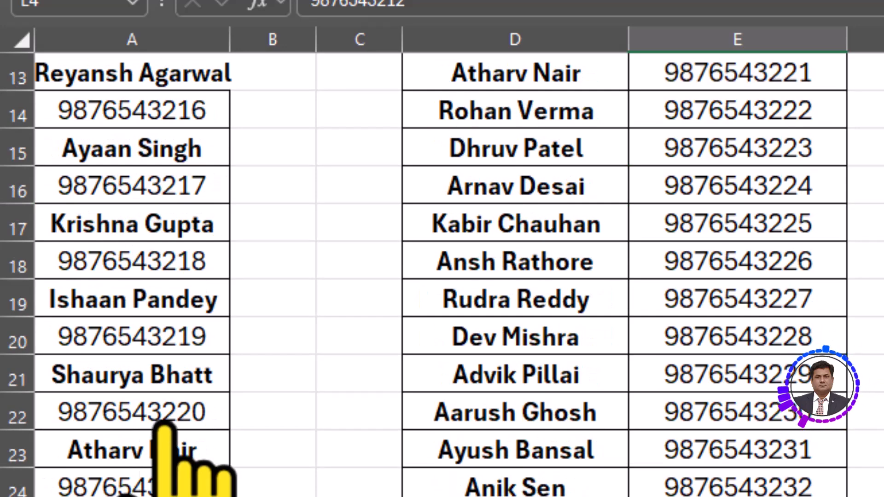
pyautogui.scroll(8, 543, 378)
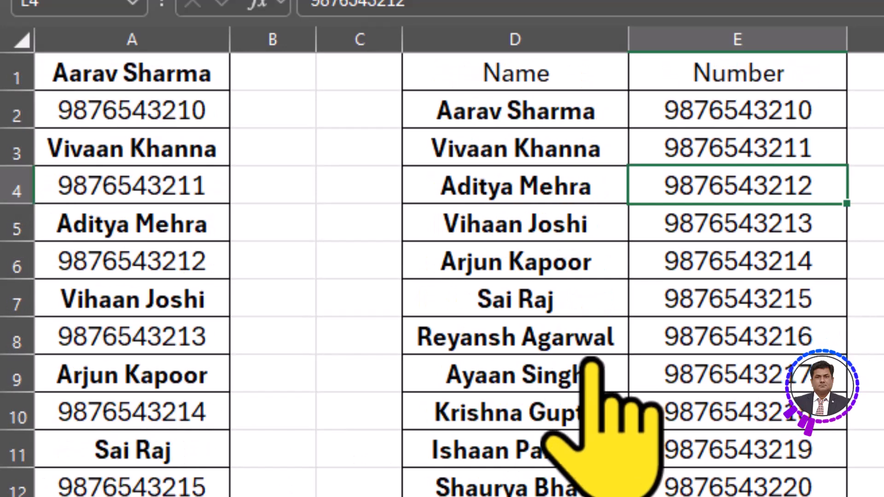